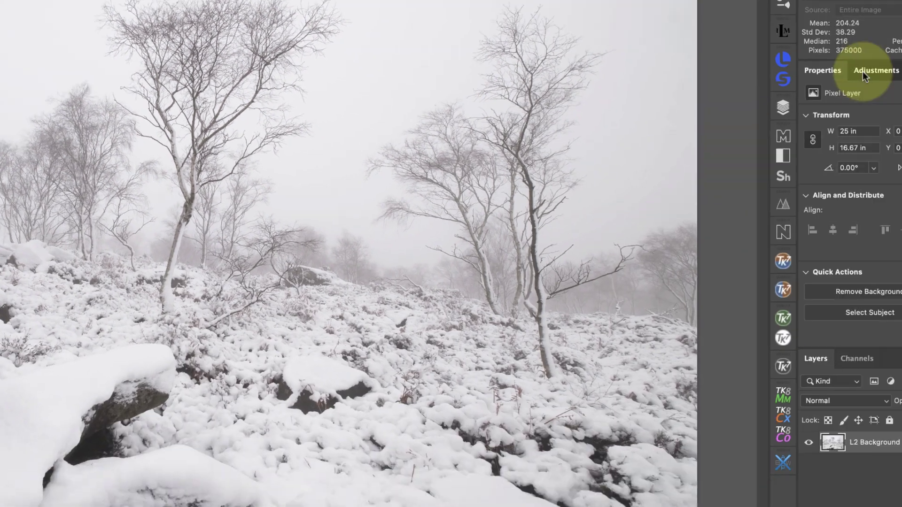
# - Add a Levels adjustment layer and drag its midtone slider to 0.23 to darken the photo
pyautogui.click(862, 72)
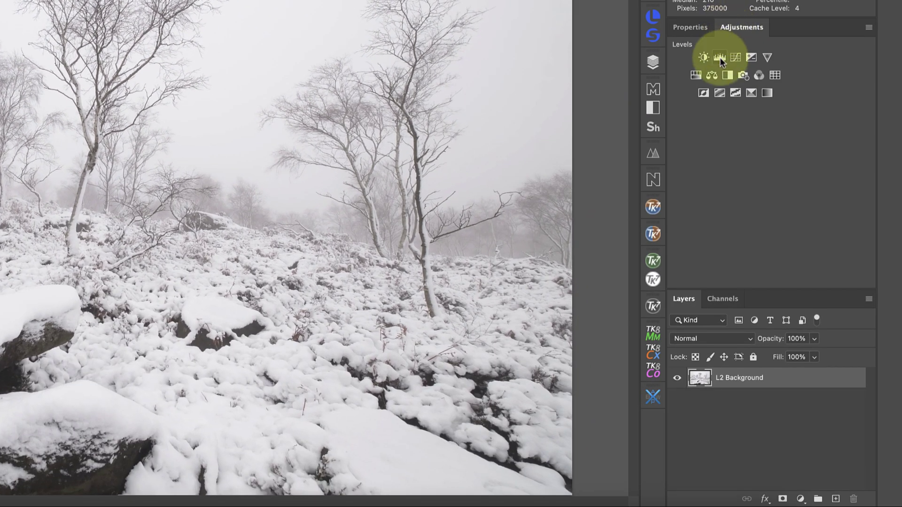
pyautogui.click(720, 57)
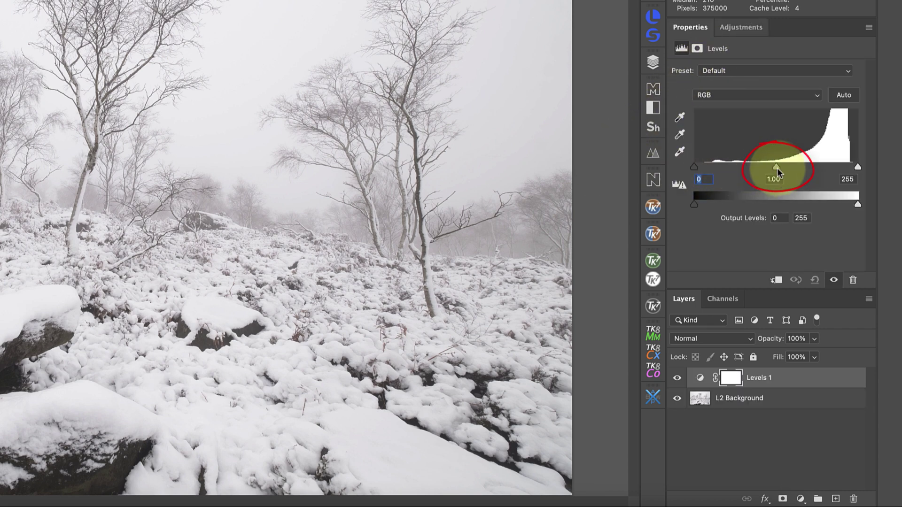
pyautogui.moveTo(776, 166); pyautogui.dragTo(821, 173)
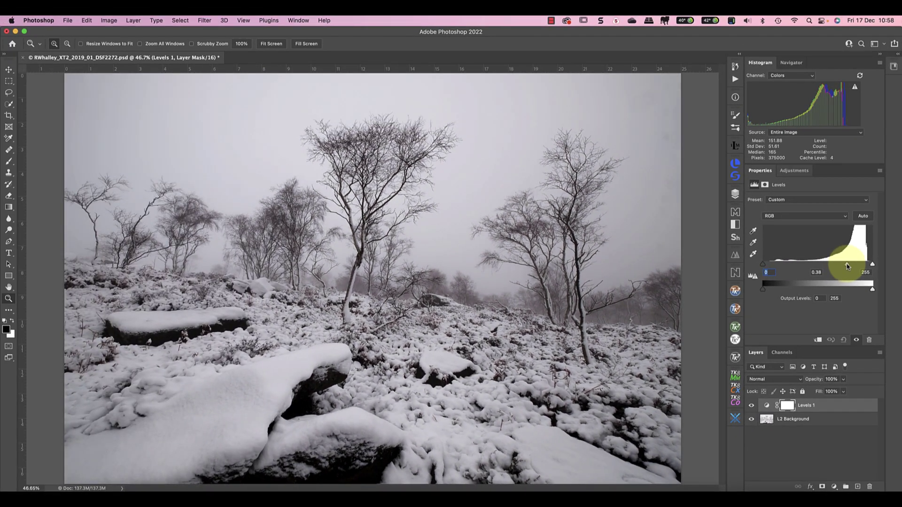
pyautogui.moveTo(847, 266); pyautogui.dragTo(856, 266)
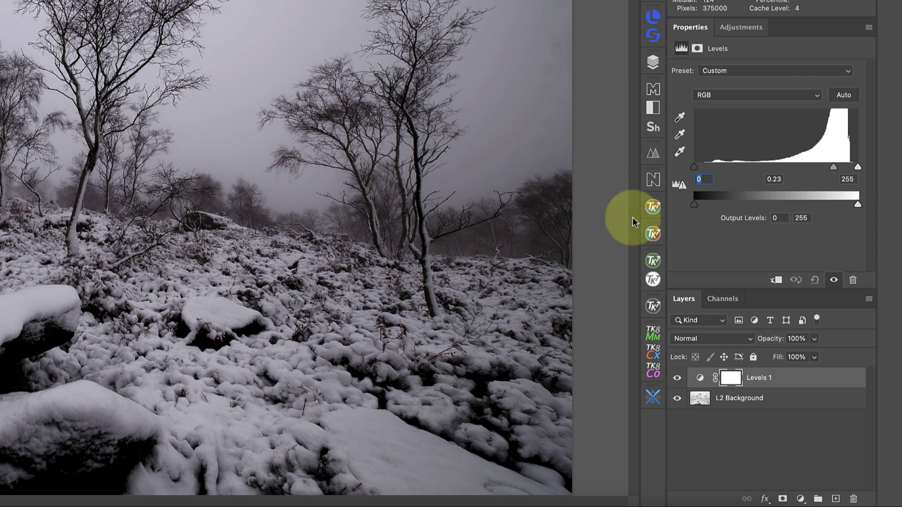
# - Invert the Levels 1 mask to black, then brush white over the lower rocks and ground
pyautogui.click(731, 380)
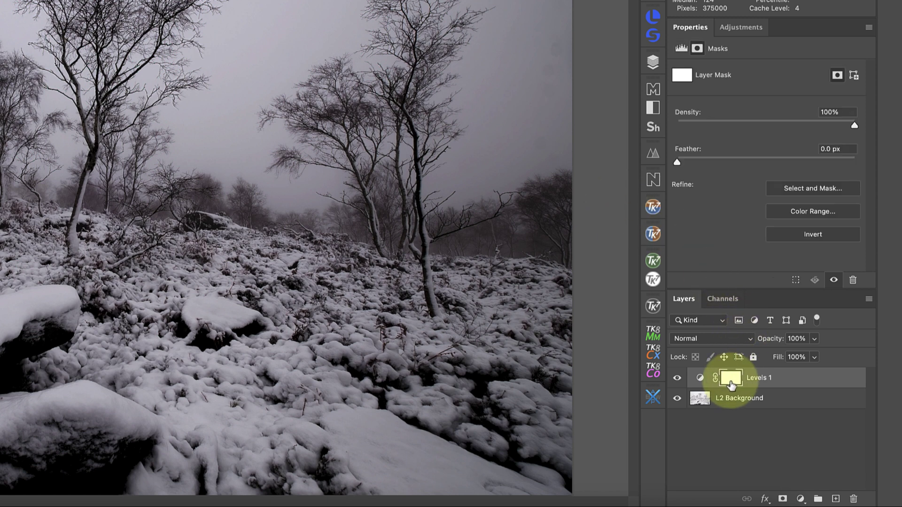
pyautogui.click(810, 235)
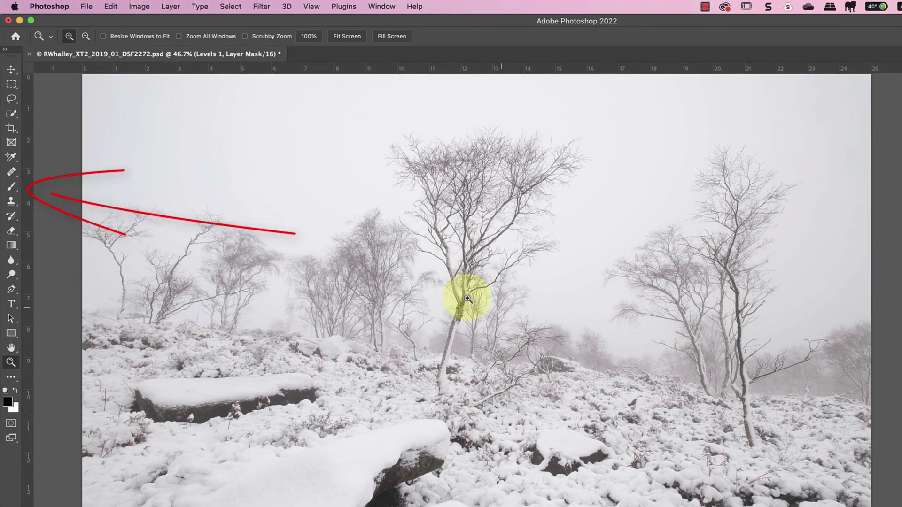
pyautogui.click(12, 188)
pyautogui.press('x')
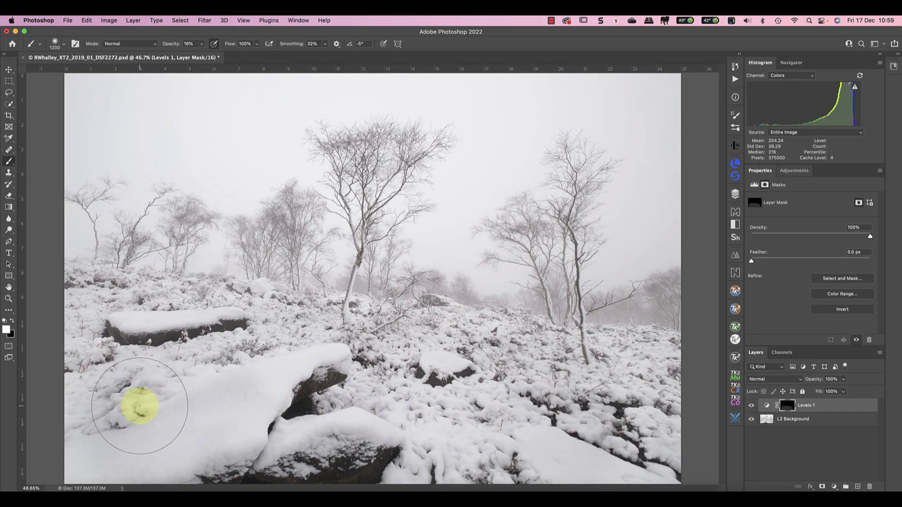
pyautogui.press('super+z')
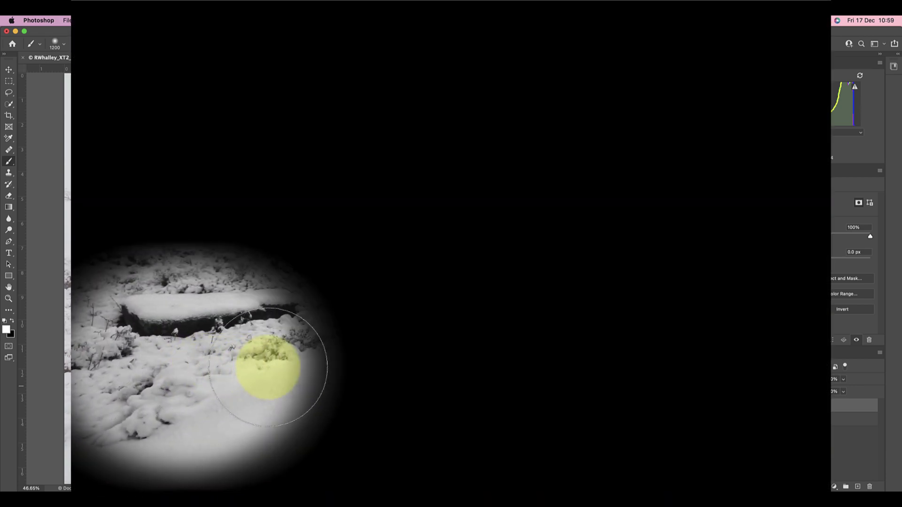
pyautogui.moveTo(220, 367)
pyautogui.mouseDown()
pyautogui.moveTo(308, 375)
pyautogui.moveTo(381, 404)
pyautogui.mouseUp()
pyautogui.moveTo(463, 408)
pyautogui.mouseDown()
pyautogui.moveTo(828, 438)
pyautogui.moveTo(352, 469)
pyautogui.moveTo(90, 473)
pyautogui.mouseUp()
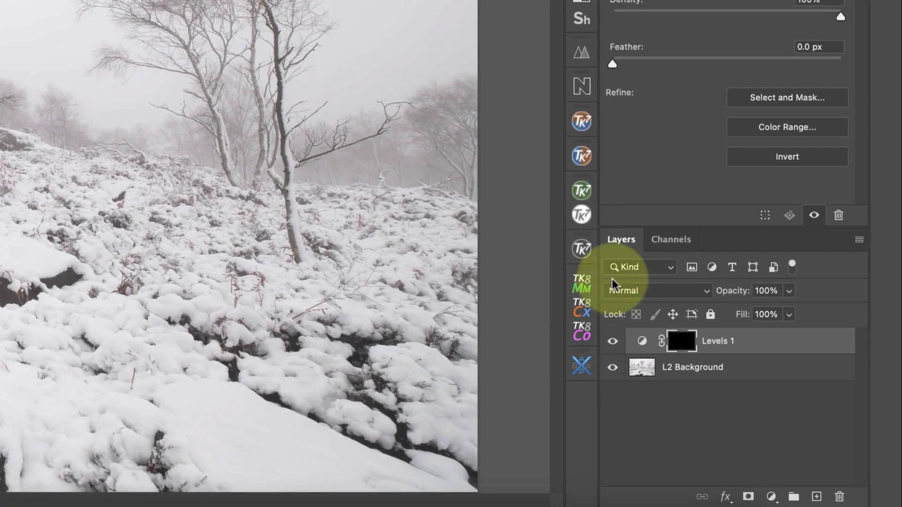
# - Compare the Red, Green and Blue channels, load Blue as a selection, and return to RGB
pyautogui.click(671, 240)
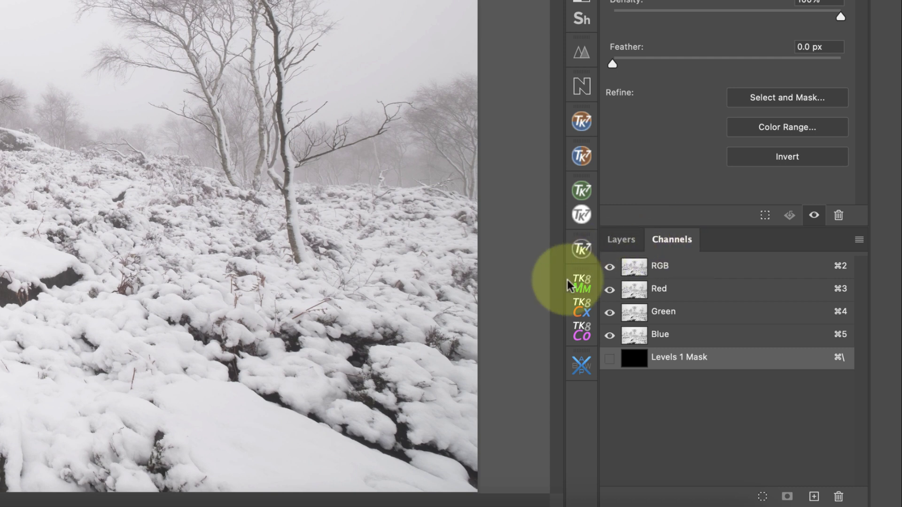
pyautogui.click(656, 291)
pyautogui.click(655, 312)
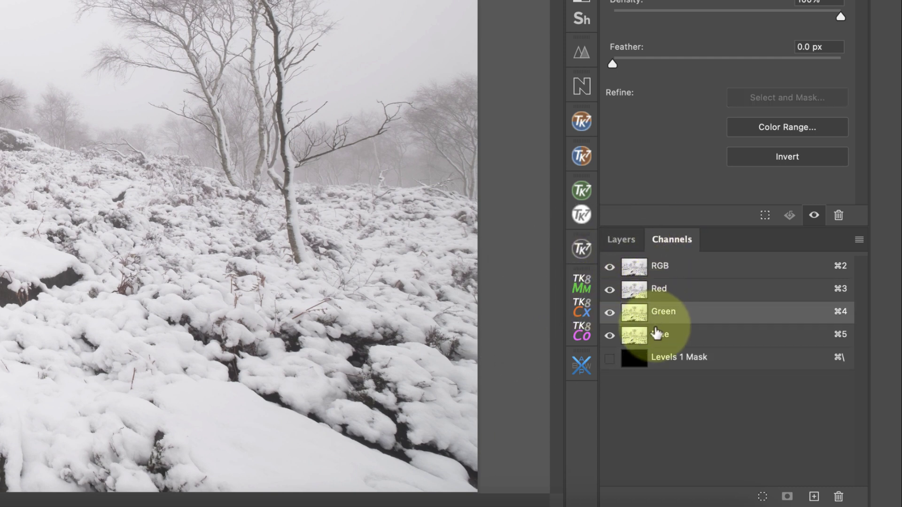
pyautogui.click(656, 336)
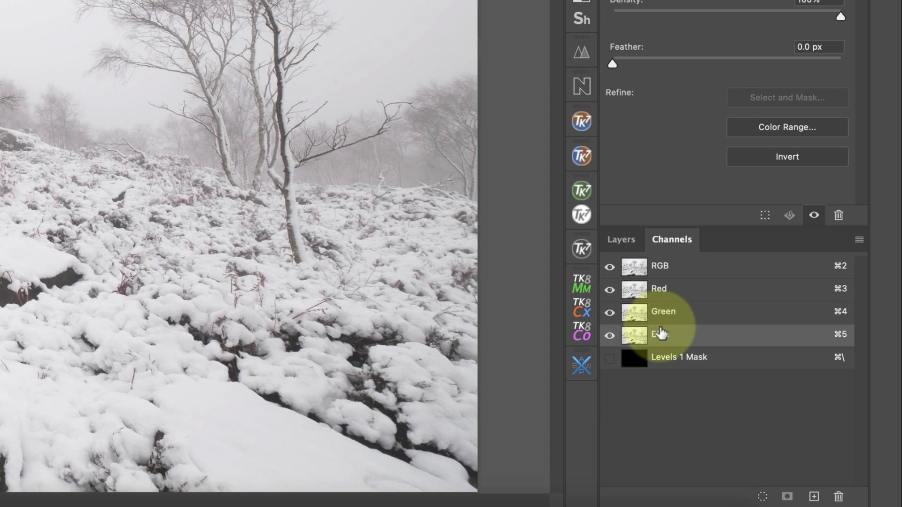
pyautogui.click(762, 497)
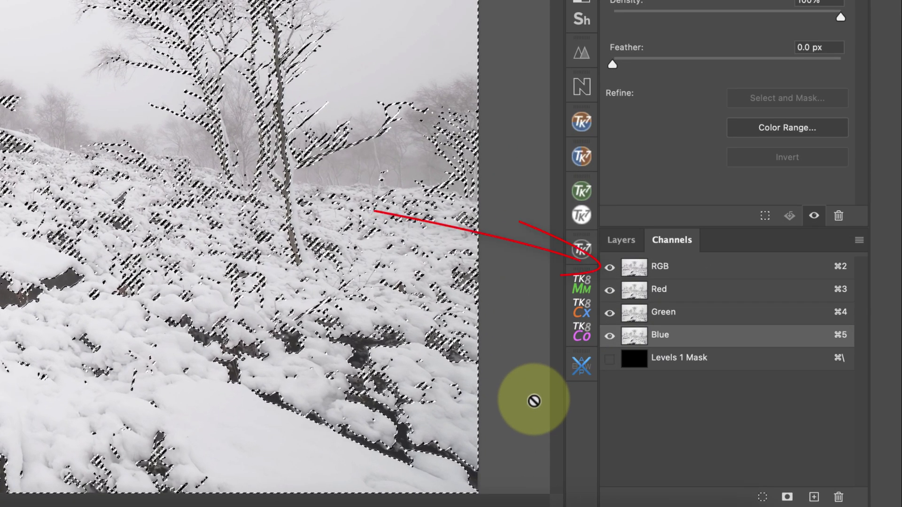
pyautogui.click(635, 269)
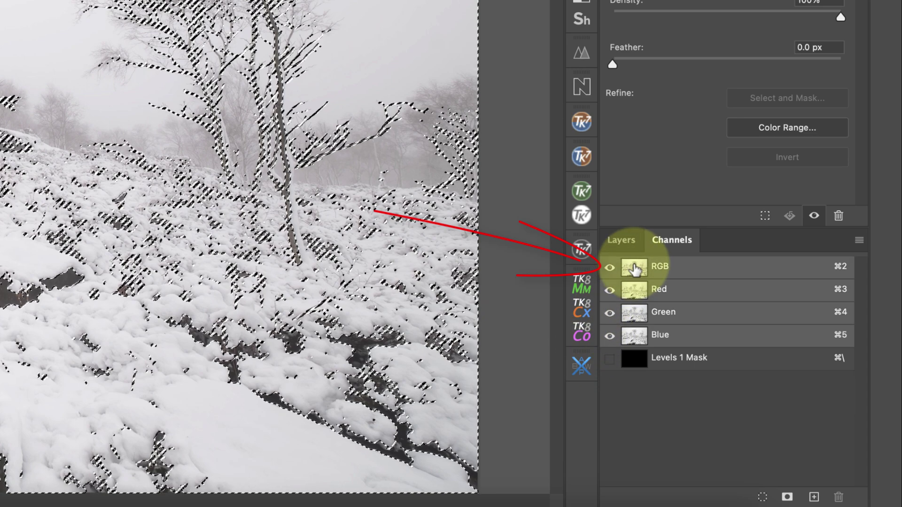
pyautogui.click(618, 243)
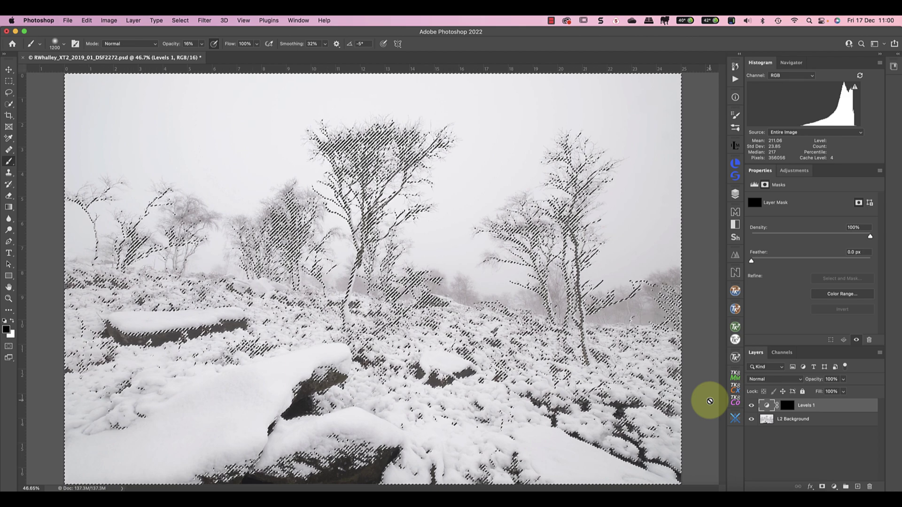
# - Hide the selection edges and set the brush to 14% hardness and 20% opacity
pyautogui.press('super+h')
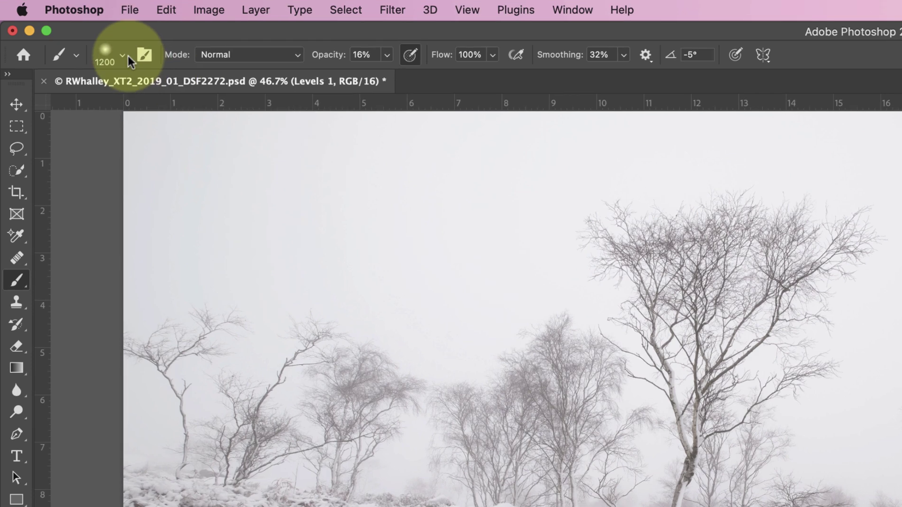
pyautogui.click(63, 43)
pyautogui.moveTo(97, 145); pyautogui.dragTo(109, 145)
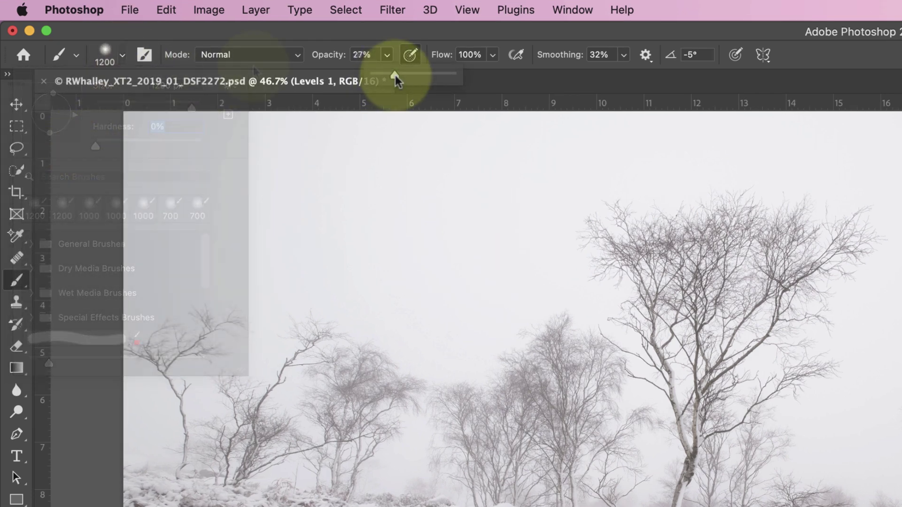
pyautogui.moveTo(396, 75); pyautogui.dragTo(389, 76)
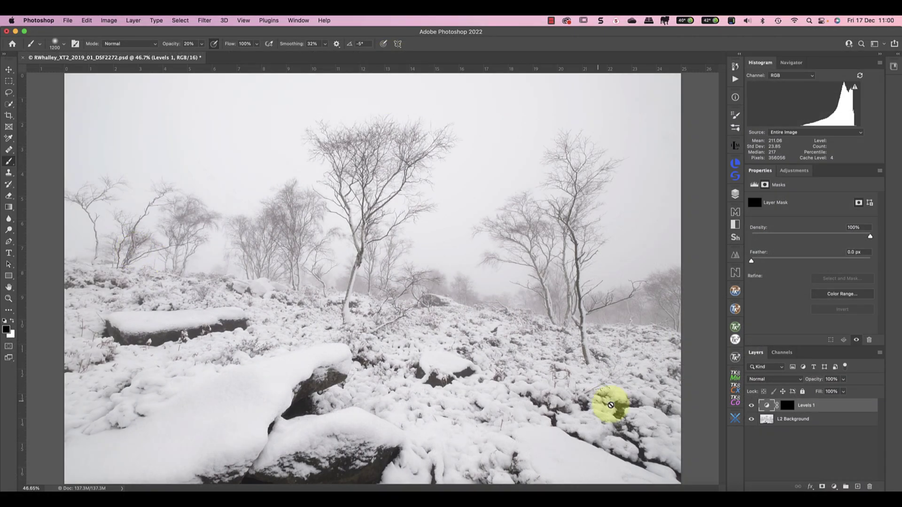
# - Paint white on the Levels 1 mask over the central rocks and lower-right snow
pyautogui.click(791, 406)
pyautogui.press('x')
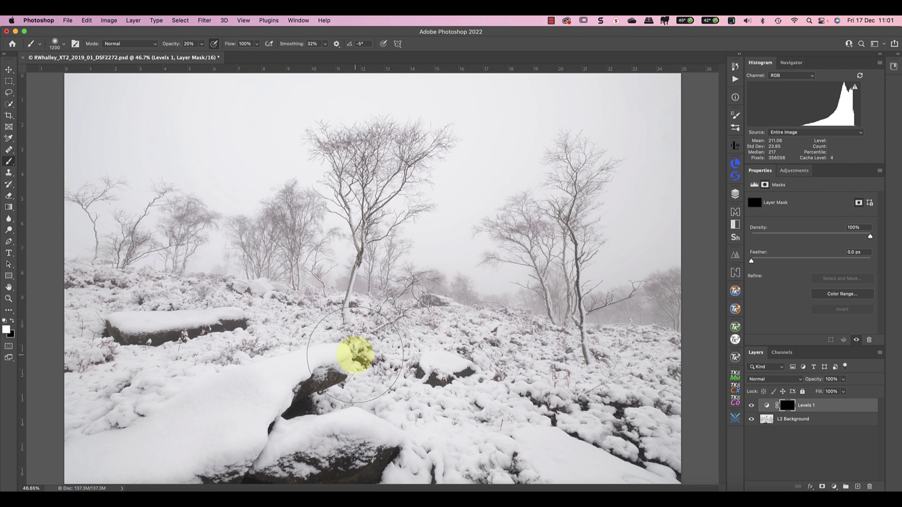
pyautogui.moveTo(332, 362)
pyautogui.mouseDown()
pyautogui.moveTo(227, 415)
pyautogui.moveTo(59, 445)
pyautogui.moveTo(77, 395)
pyautogui.moveTo(114, 378)
pyautogui.moveTo(101, 329)
pyautogui.moveTo(304, 366)
pyautogui.moveTo(587, 388)
pyautogui.moveTo(693, 428)
pyautogui.moveTo(674, 449)
pyautogui.moveTo(402, 463)
pyautogui.moveTo(32, 428)
pyautogui.moveTo(156, 407)
pyautogui.moveTo(338, 400)
pyautogui.moveTo(685, 440)
pyautogui.moveTo(526, 396)
pyautogui.moveTo(328, 376)
pyautogui.moveTo(166, 373)
pyautogui.moveTo(132, 384)
pyautogui.moveTo(116, 402)
pyautogui.moveTo(145, 433)
pyautogui.moveTo(130, 463)
pyautogui.moveTo(692, 456)
pyautogui.moveTo(561, 400)
pyautogui.moveTo(260, 378)
pyautogui.moveTo(105, 382)
pyautogui.moveTo(59, 396)
pyautogui.mouseUp()
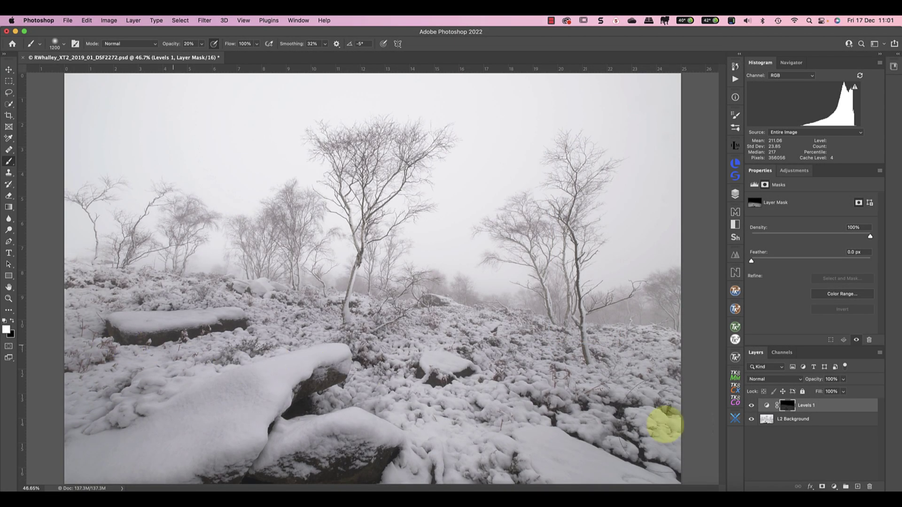
pyautogui.moveTo(487, 446)
pyautogui.mouseDown()
pyautogui.moveTo(50, 439)
pyautogui.moveTo(93, 414)
pyautogui.mouseUp()
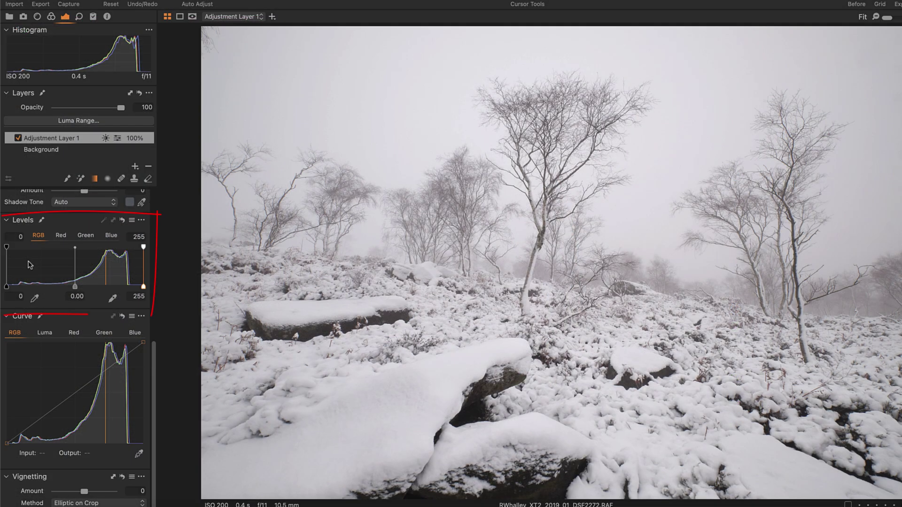
# - Set Capture One's Levels to white output 236, black input 27, and midpoint -0.69
pyautogui.moveTo(143, 288); pyautogui.dragTo(133, 287)
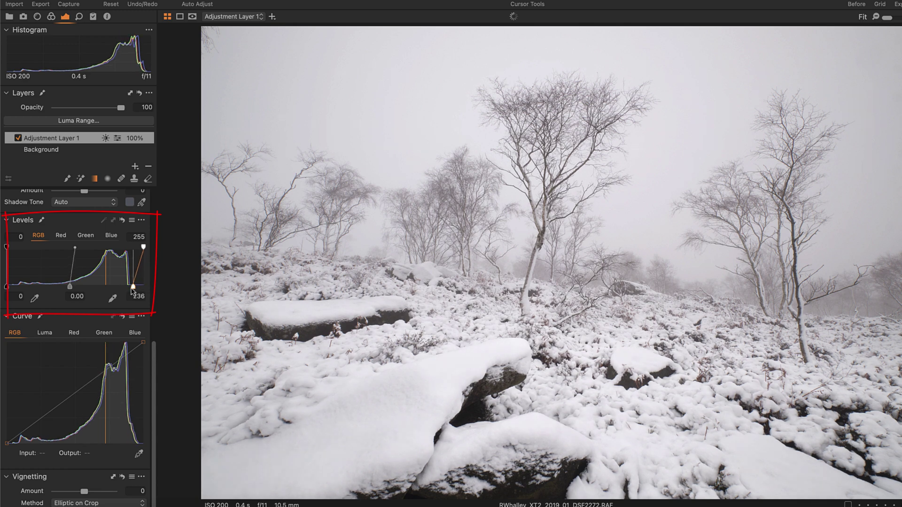
pyautogui.moveTo(76, 287); pyautogui.dragTo(108, 289)
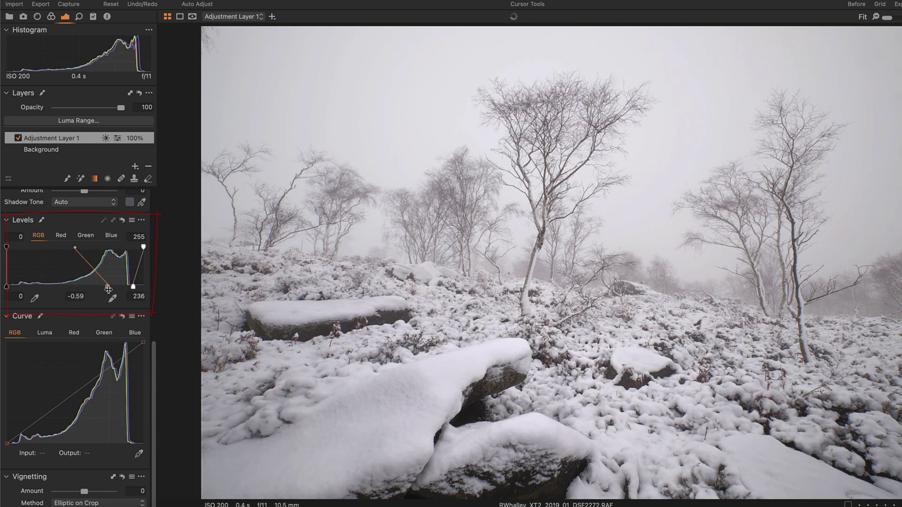
pyautogui.moveTo(7, 246); pyautogui.dragTo(20, 247)
pyautogui.moveTo(108, 286); pyautogui.dragTo(114, 286)
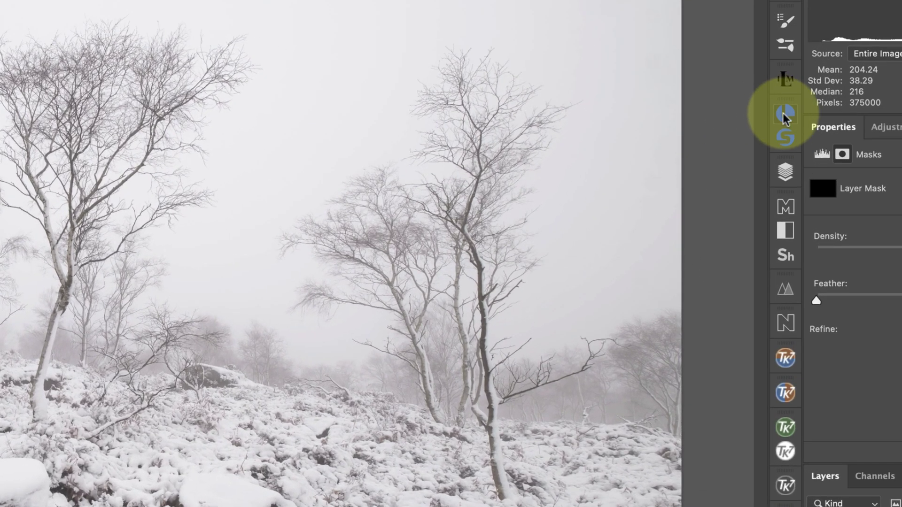
# - Open Lumenzia and preview the L2, L3 and L4 lights masks, settling back on L2
pyautogui.click(783, 112)
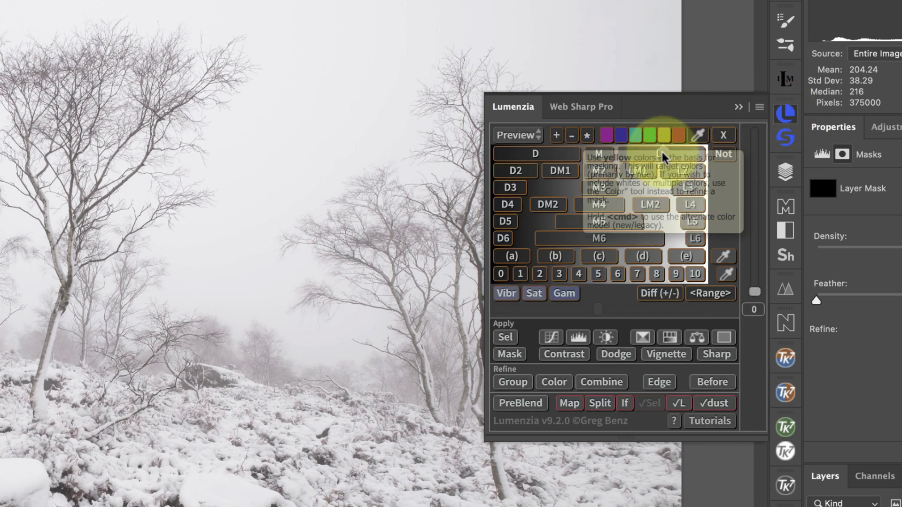
pyautogui.click(656, 154)
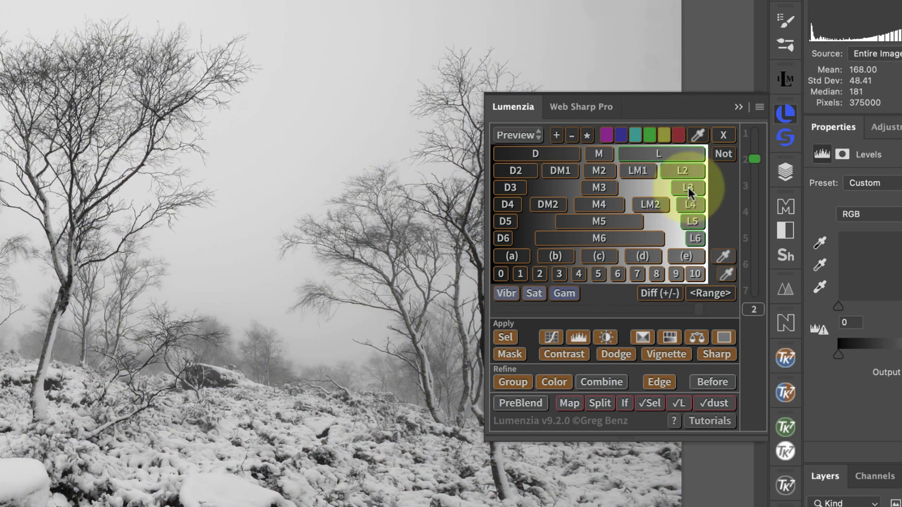
pyautogui.click(687, 189)
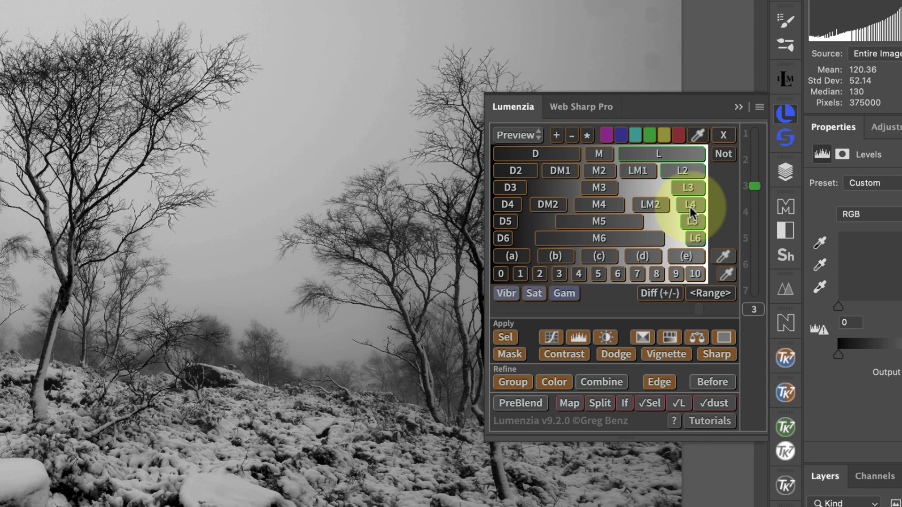
pyautogui.click(690, 207)
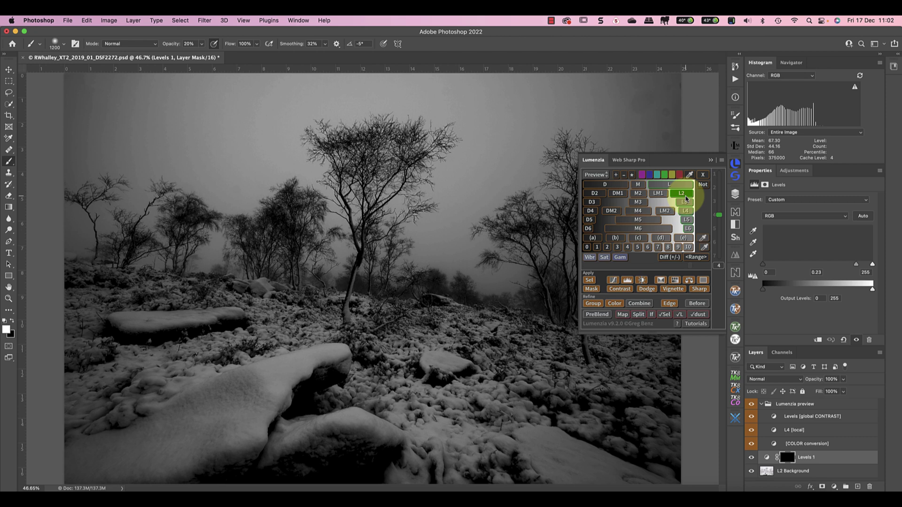
pyautogui.click(685, 196)
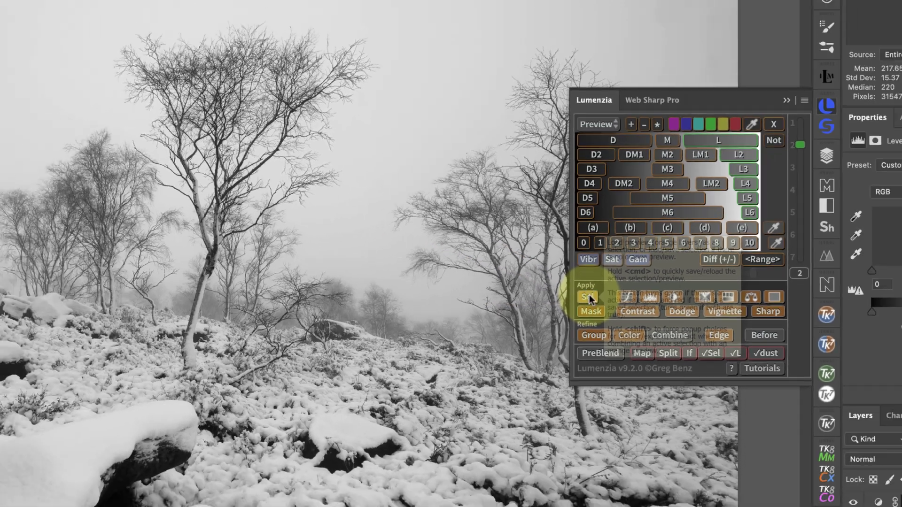
# - Load the L2 lights selection and paint it white into the Levels 1 mask
pyautogui.click(589, 298)
pyautogui.click(786, 100)
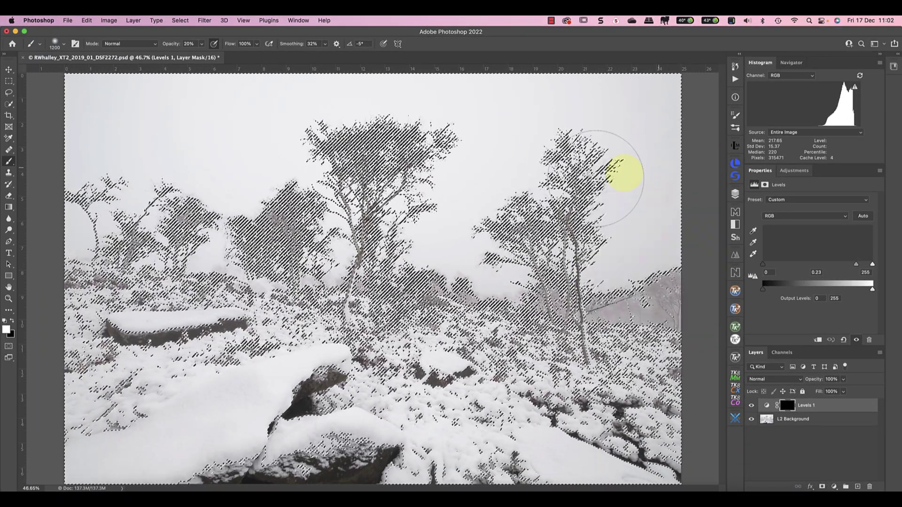
pyautogui.press('super+d')
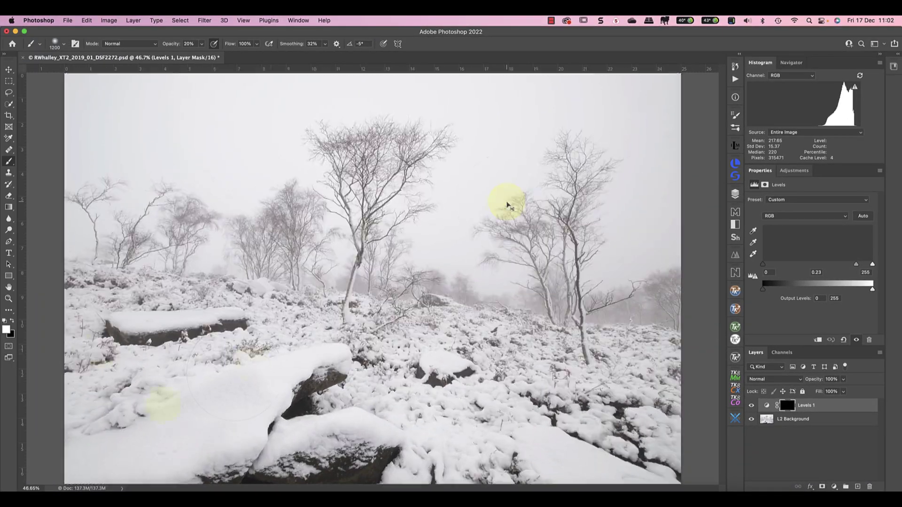
pyautogui.moveTo(690, 418)
pyautogui.mouseDown()
pyautogui.moveTo(65, 442)
pyautogui.moveTo(664, 423)
pyautogui.moveTo(50, 338)
pyautogui.moveTo(632, 433)
pyautogui.moveTo(84, 460)
pyautogui.moveTo(579, 429)
pyautogui.moveTo(89, 435)
pyautogui.moveTo(471, 379)
pyautogui.mouseUp()
# - Inspect the Levels 1 mask on its own, then return to the normal photo view
pyautogui.click(786, 405)
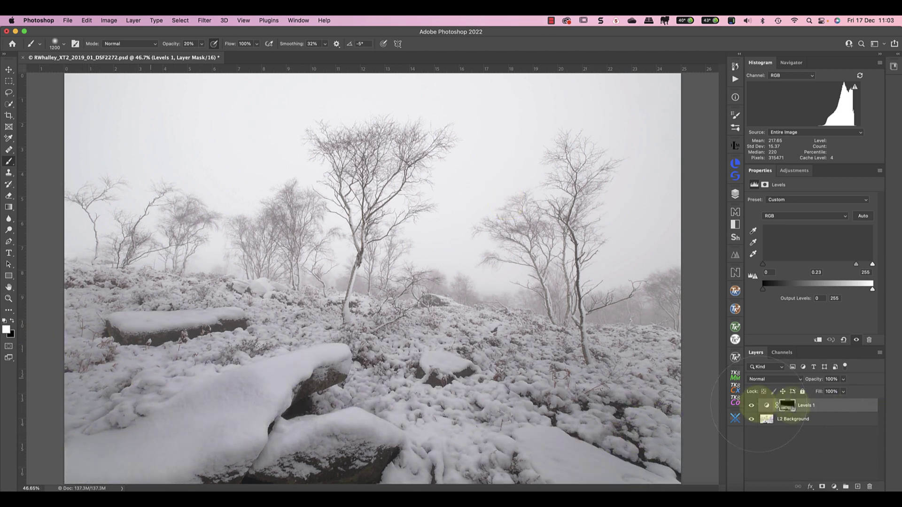
pyautogui.keyDown('alt'); pyautogui.click(787, 407); pyautogui.keyUp('alt')
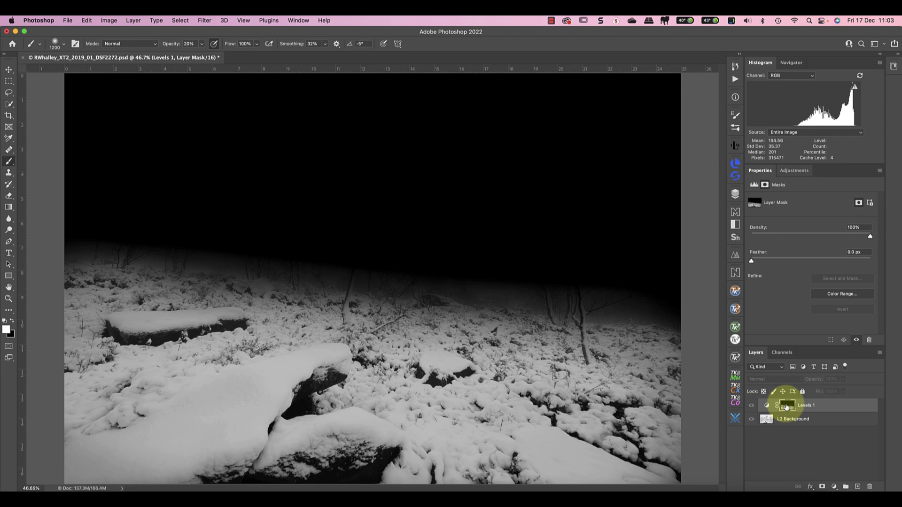
pyautogui.click(766, 406)
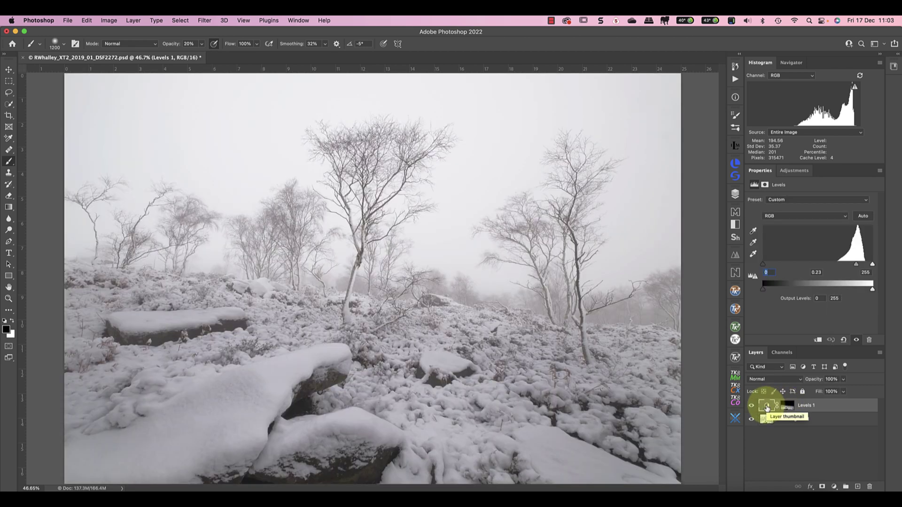
# - Brush more foreground snow white into the Levels 1 mask, then reset black as the painting color
pyautogui.click(786, 406)
pyautogui.press('x')
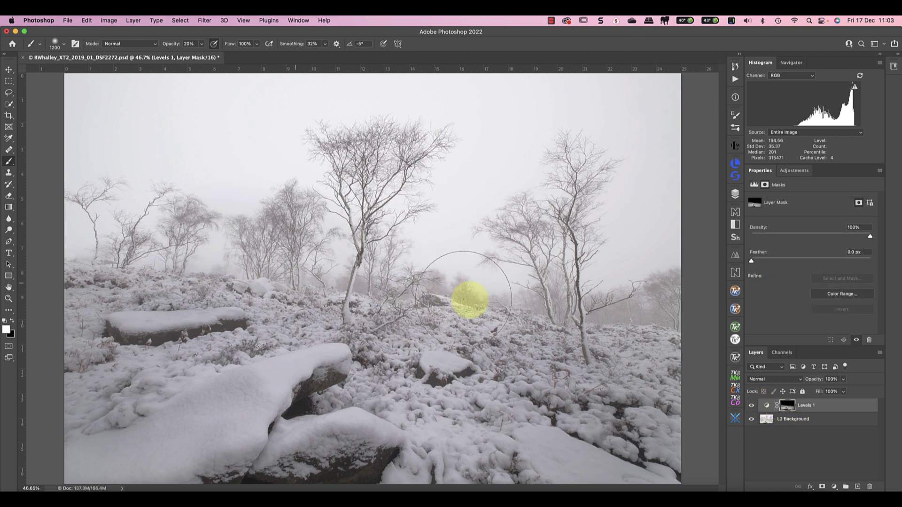
pyautogui.moveTo(470, 299)
pyautogui.mouseDown()
pyautogui.moveTo(670, 331)
pyautogui.moveTo(533, 317)
pyautogui.mouseUp()
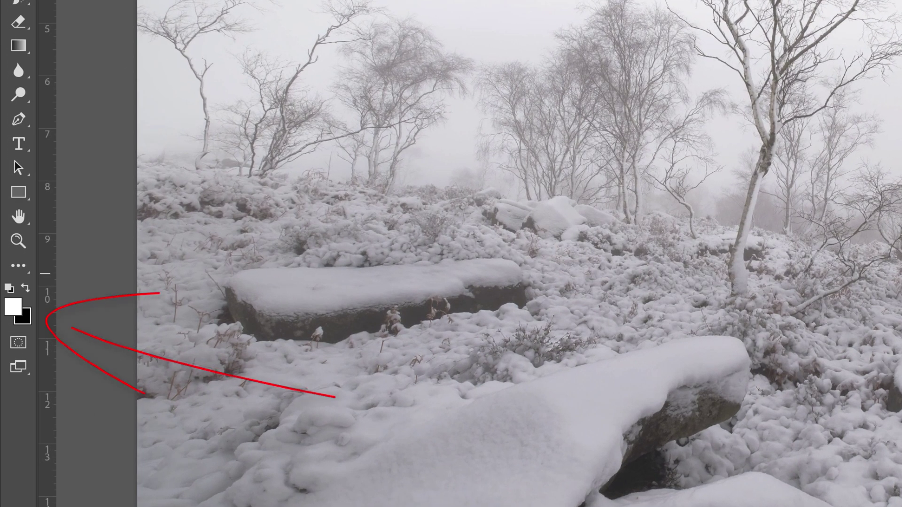
pyautogui.press('x')
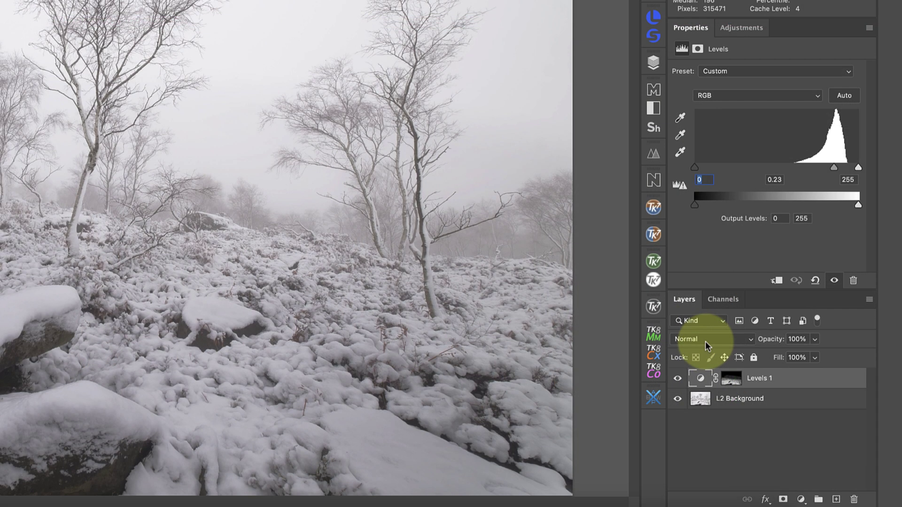
pyautogui.click(770, 380)
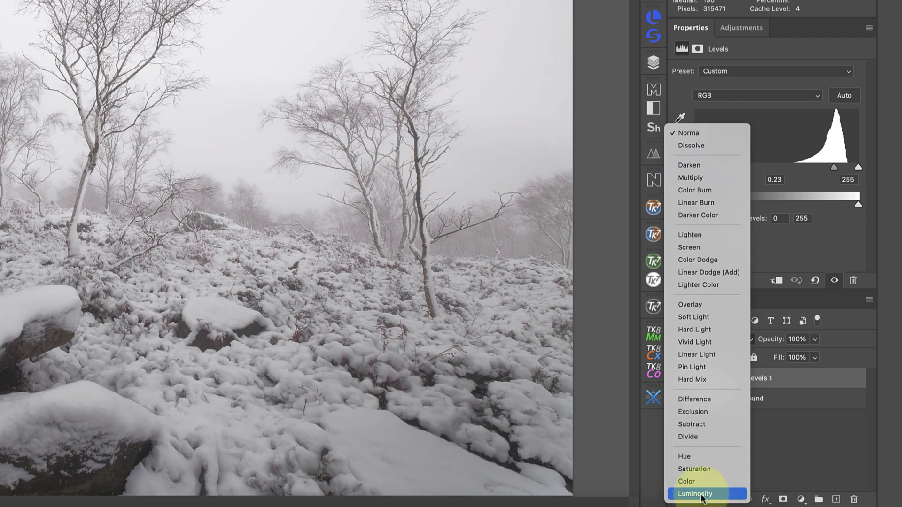
# - Switch Levels 1 to Luminosity blending, nudge midtones to 0.24, and lower opacity to 97%
pyautogui.click(709, 494)
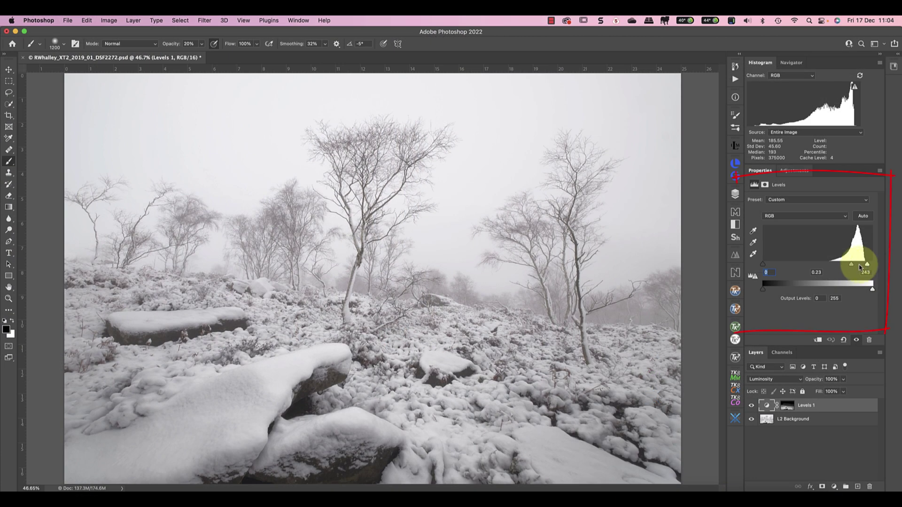
pyautogui.moveTo(851, 264); pyautogui.dragTo(852, 266)
pyautogui.click(843, 379)
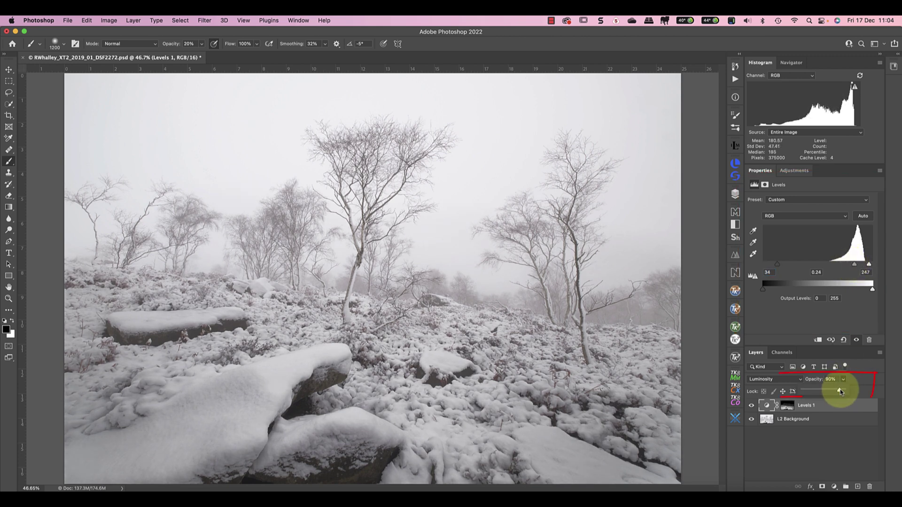
pyautogui.moveTo(843, 390)
pyautogui.mouseDown()
pyautogui.moveTo(804, 391)
pyautogui.moveTo(851, 391)
pyautogui.moveTo(842, 392)
pyautogui.mouseUp()
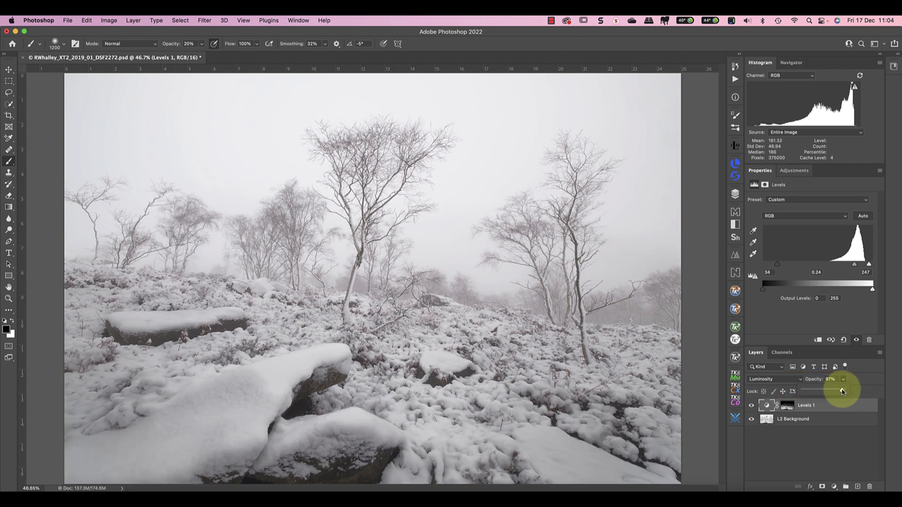
# - Toggle the Levels 1 layer's visibility off and on to compare before and after
pyautogui.click(803, 452)
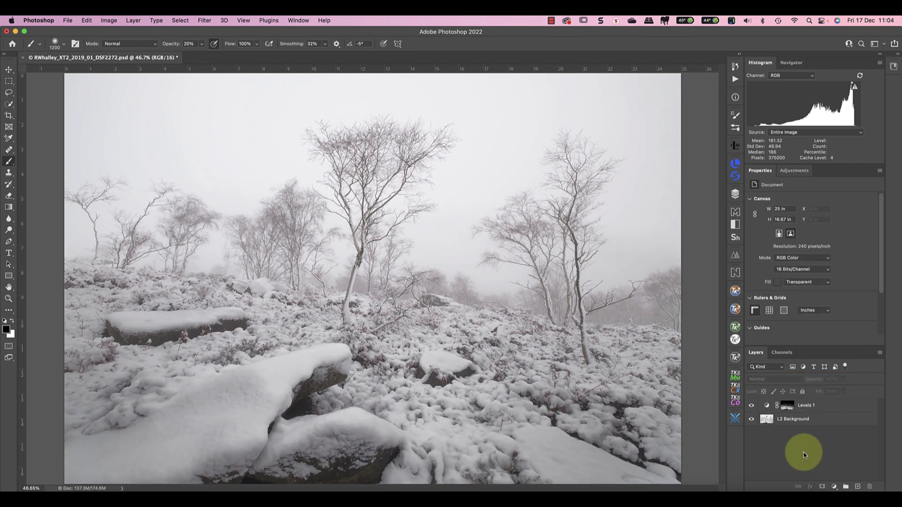
pyautogui.click(751, 406)
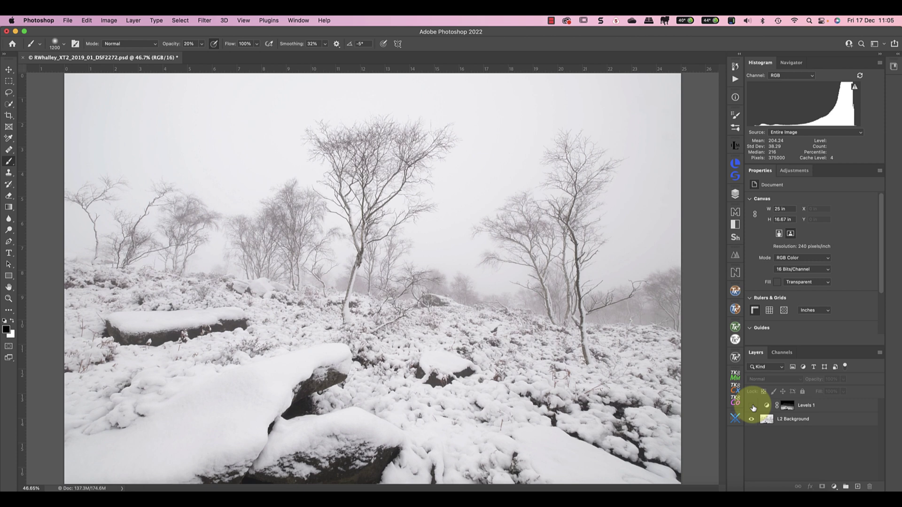
pyautogui.click(752, 406)
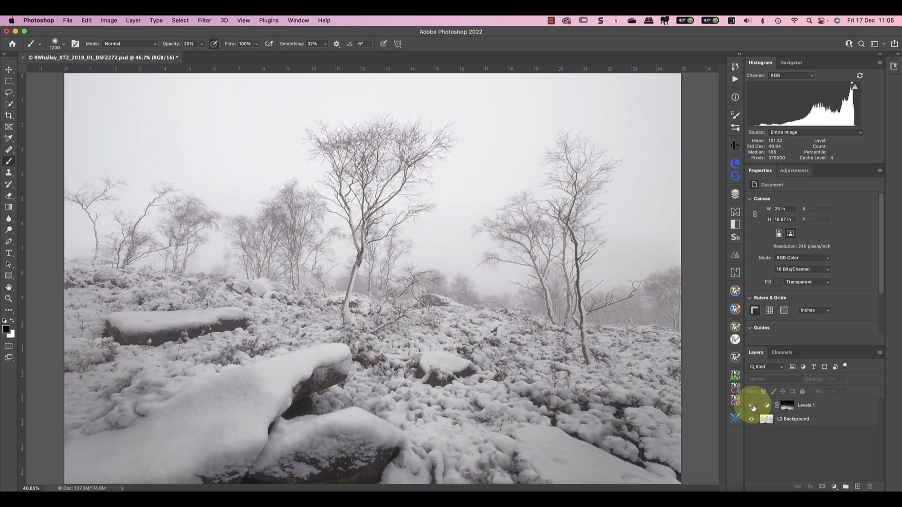